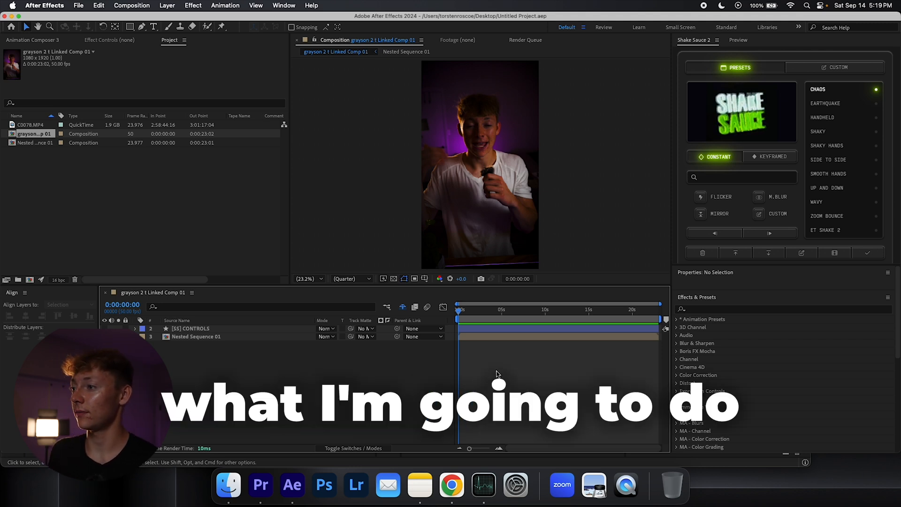
Delete the old [SS] CONTROLS layer and select Nested Sequence 01 for a new shake
{"action": "left_click", "coordinate": [498, 328]}
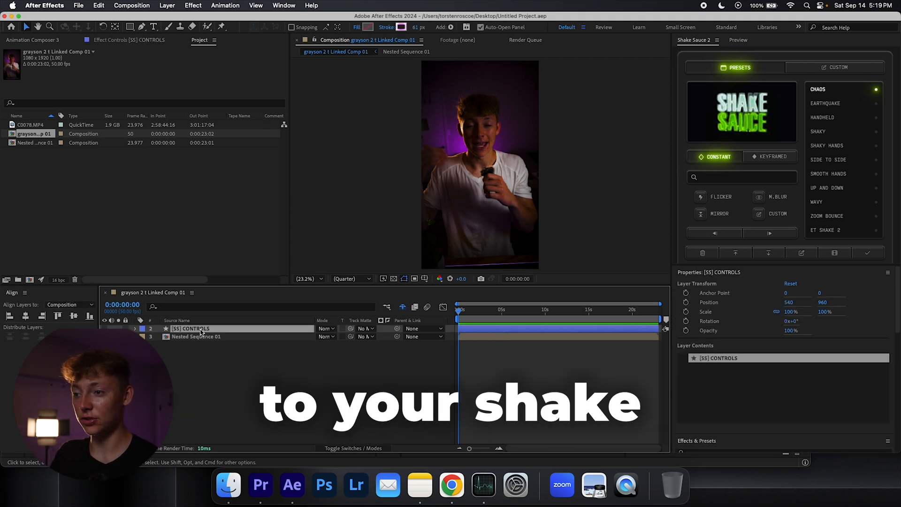
{"action": "key", "text": "Delete"}
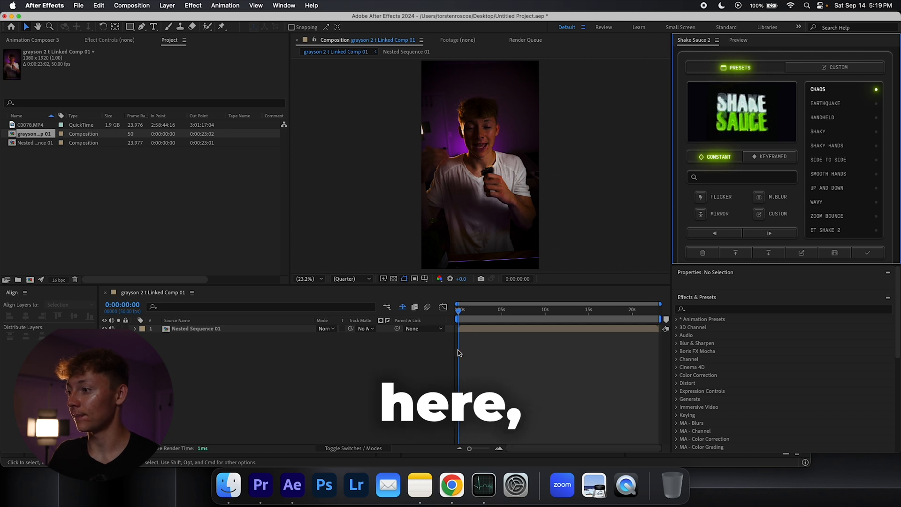
{"action": "left_click", "coordinate": [237, 329]}
Apply the HANDHELD Shake Sauce preset with M.BLUR motion blur enabled to the sequence
{"action": "left_click", "coordinate": [822, 117]}
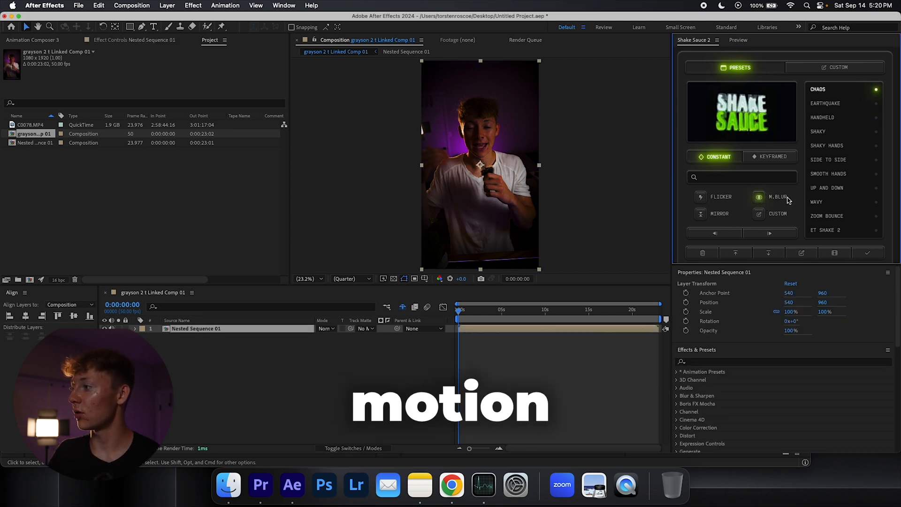
{"action": "left_click", "coordinate": [759, 197]}
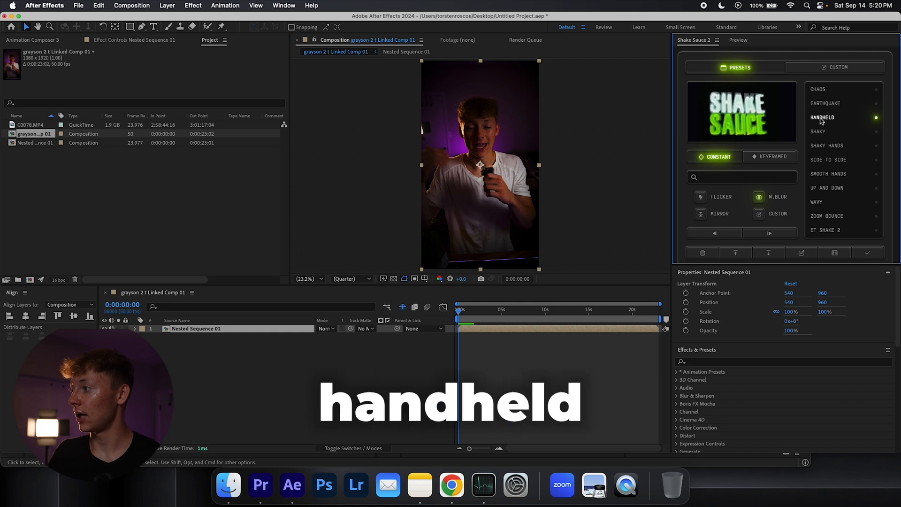
{"action": "left_click", "coordinate": [869, 253]}
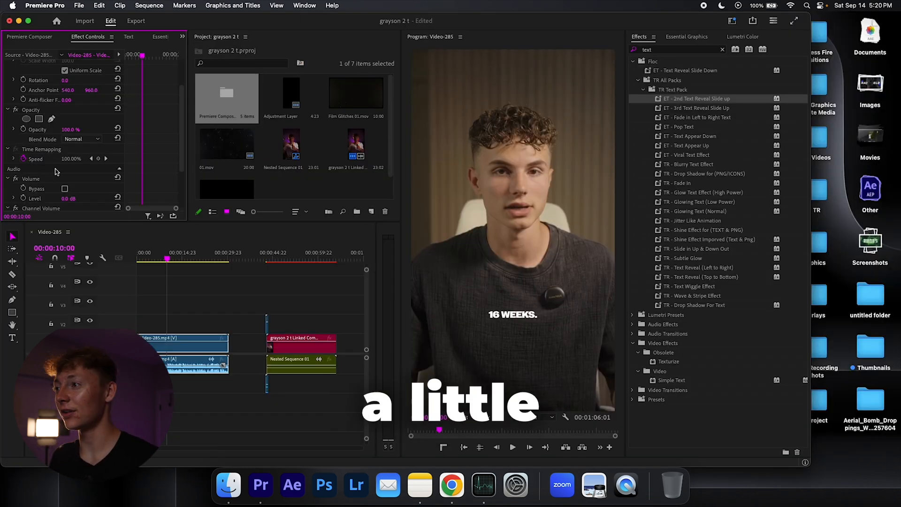
Find the LUT presets and apply TR - Basic Color Grade to the Video-285 clip
{"action": "left_click", "coordinate": [682, 49]}
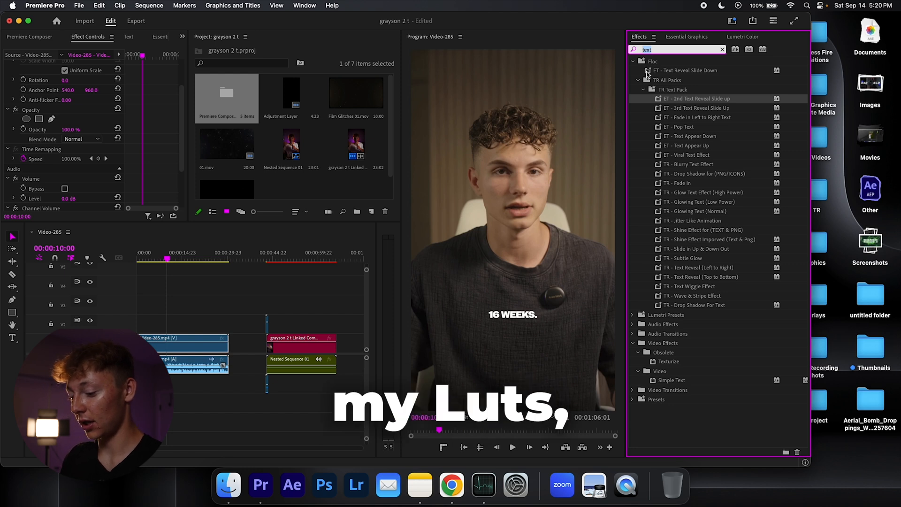
{"action": "type", "text": "lut"}
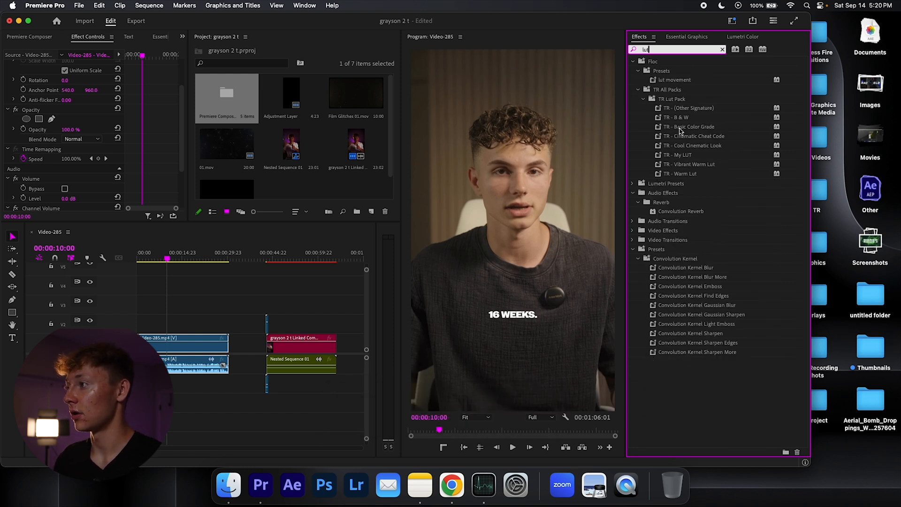
{"action": "left_click_drag", "start_coordinate": [686, 127], "coordinate": [173, 339]}
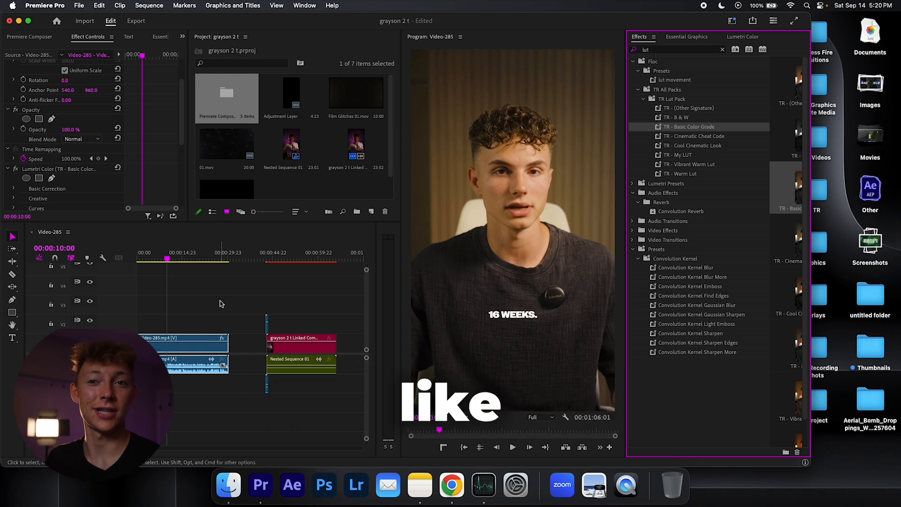
Play back the graded clip, then cue to the start of the linked After Effects comp
{"action": "left_click", "coordinate": [221, 304]}
{"action": "key", "text": "space"}
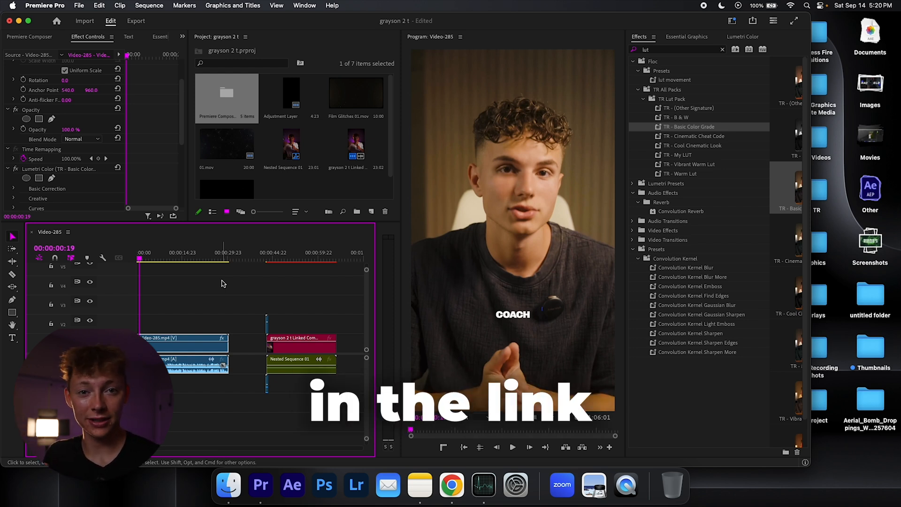
{"action": "left_click", "coordinate": [267, 268]}
Park the playhead on the first frame of the linked comp, zoomed in around the cut
{"action": "left_click", "coordinate": [278, 318]}
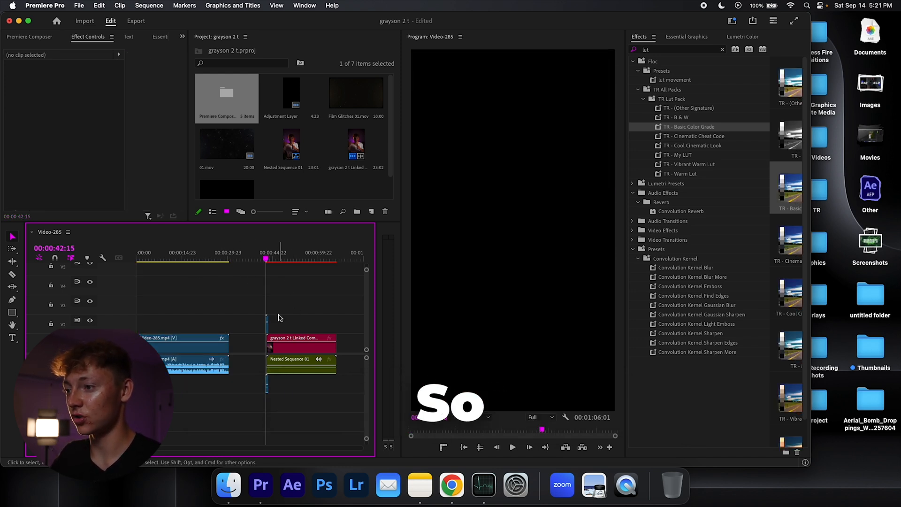
{"action": "key", "text": "equal"}
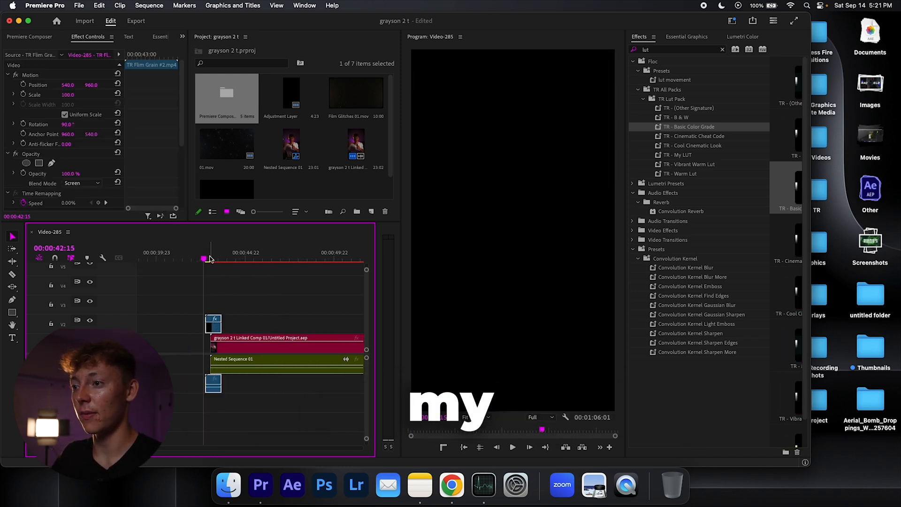
{"action": "left_click_drag", "start_coordinate": [209, 259], "coordinate": [237, 270]}
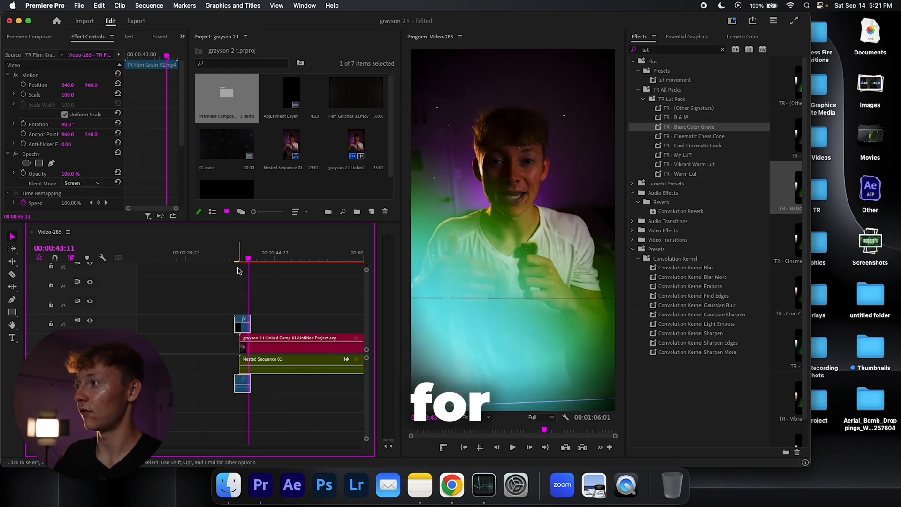
Create a new adjustment layer via New Item with default settings
{"action": "left_click", "coordinate": [371, 211]}
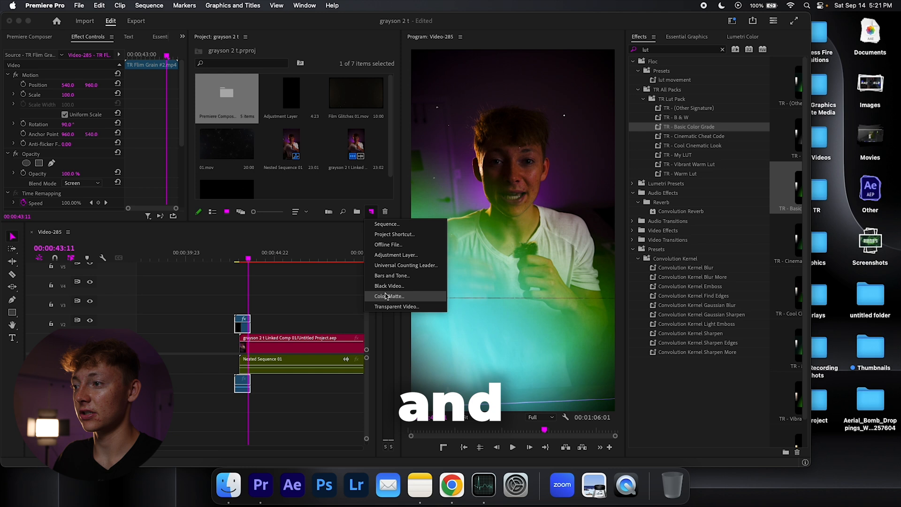
{"action": "left_click", "coordinate": [395, 255]}
{"action": "key", "text": "Return"}
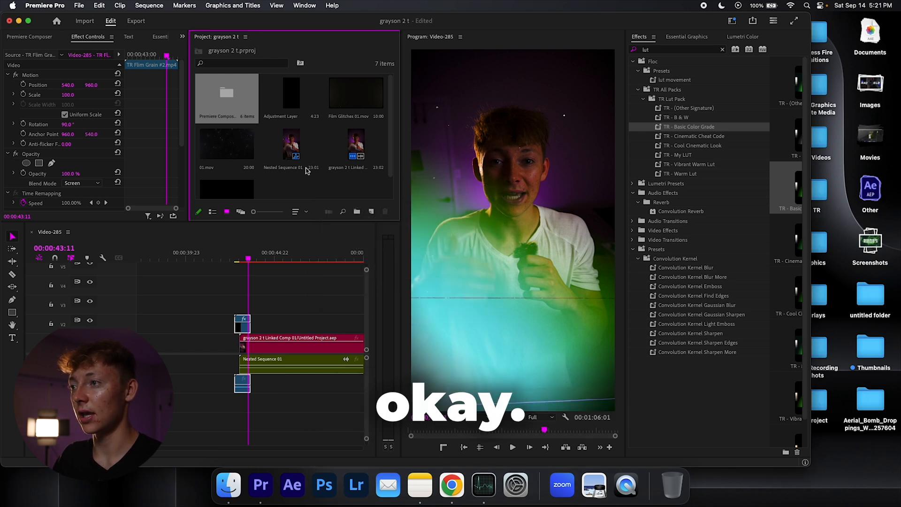
{"action": "scroll", "coordinate": [305, 170], "scroll_direction": "down", "scroll_amount": 1}
{"action": "scroll", "coordinate": [306, 161], "scroll_direction": "up", "scroll_amount": 1}
Drag the adjustment layer onto V3 above the linked comp
{"action": "left_click", "coordinate": [281, 97]}
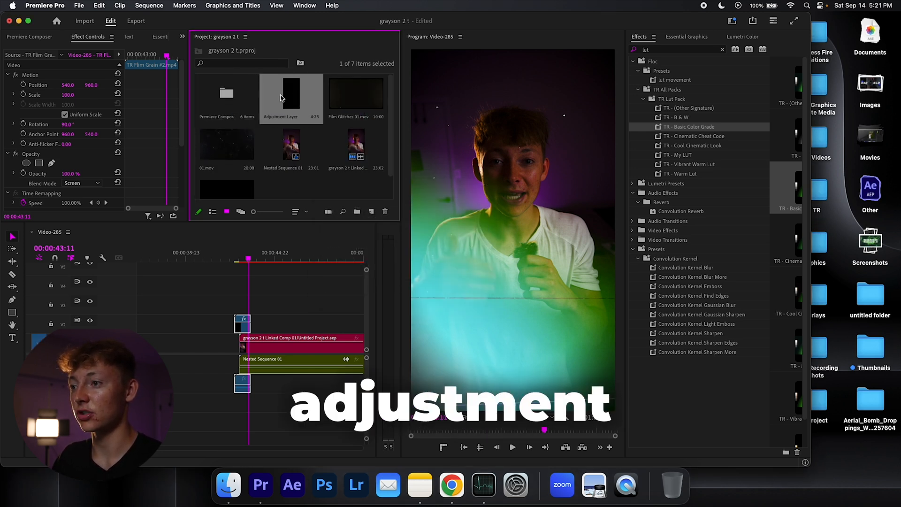
{"action": "left_click_drag", "start_coordinate": [281, 97], "coordinate": [251, 305]}
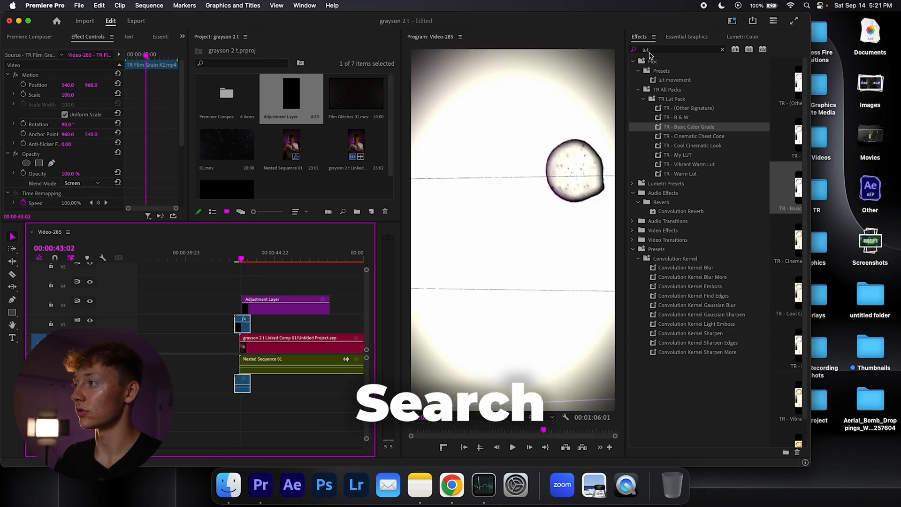
{"action": "left_click", "coordinate": [676, 49]}
{"action": "type", "text": "zoom"}
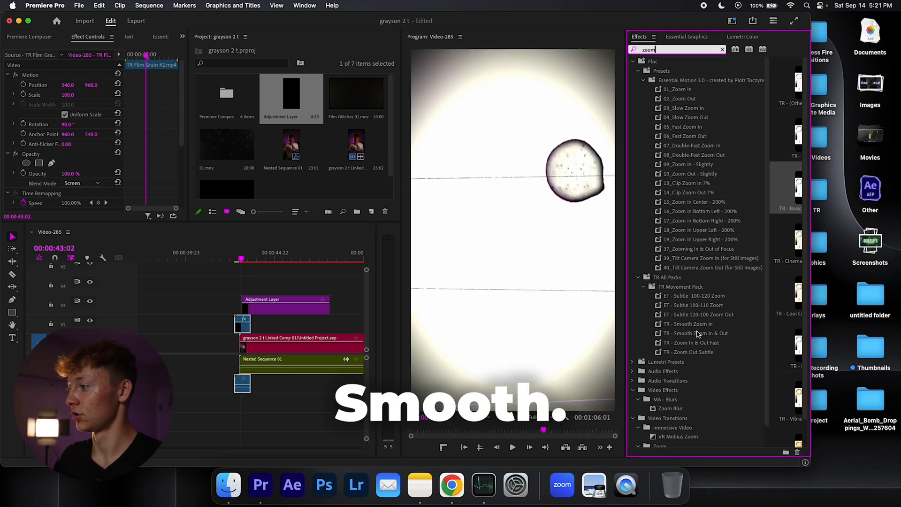
Apply the Smooth Zoom In preset to the adjustment layer and preview the transition
{"action": "left_click_drag", "start_coordinate": [701, 323], "coordinate": [282, 303]}
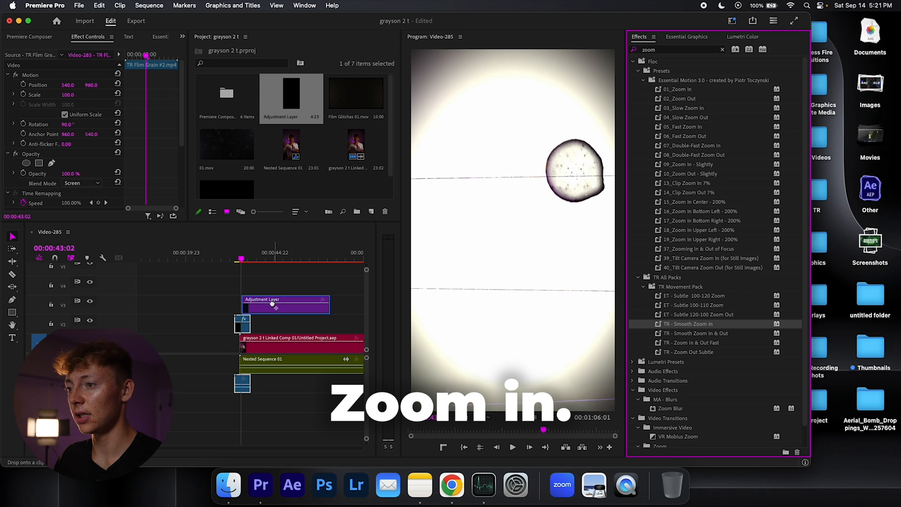
{"action": "left_click", "coordinate": [282, 277]}
{"action": "key", "text": "space"}
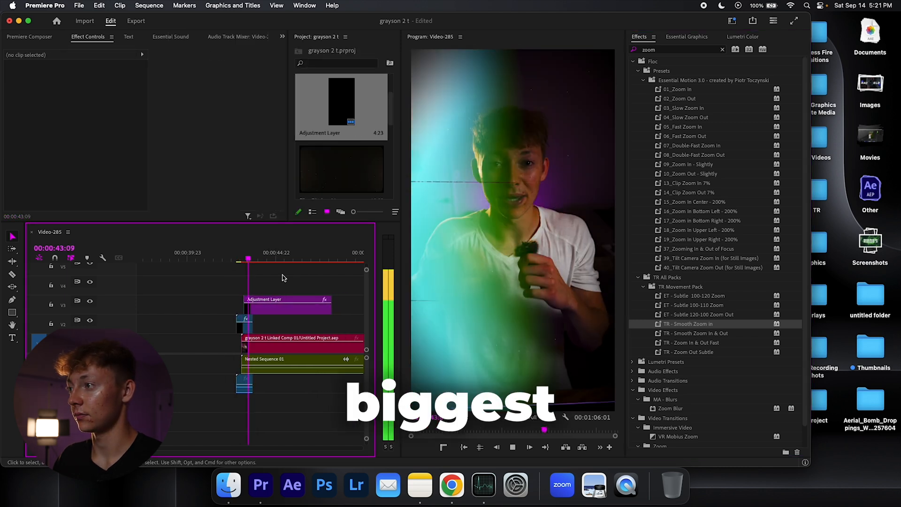
Slide the adjustment layer slightly earlier and preview the repositioned zoom
{"action": "left_click_drag", "start_coordinate": [241, 304], "coordinate": [235, 305]}
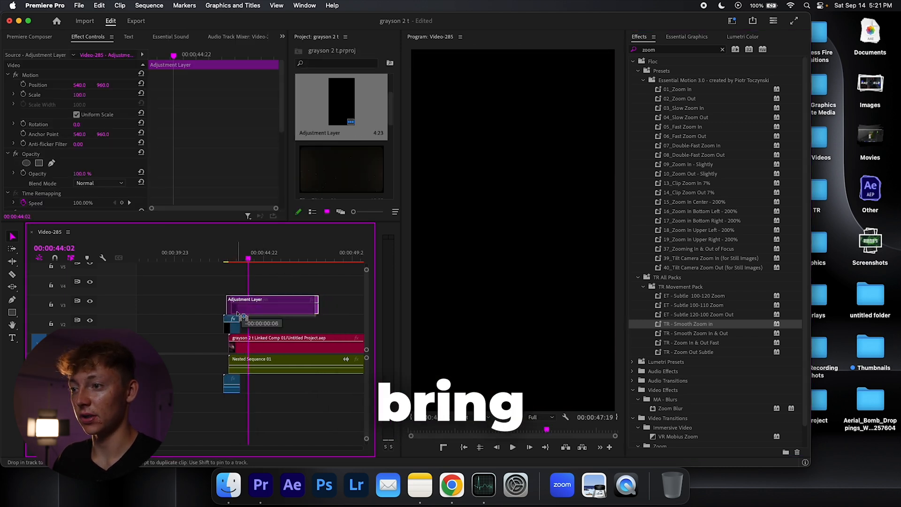
{"action": "left_click", "coordinate": [214, 261]}
{"action": "left_click", "coordinate": [256, 275]}
{"action": "key", "text": "space"}
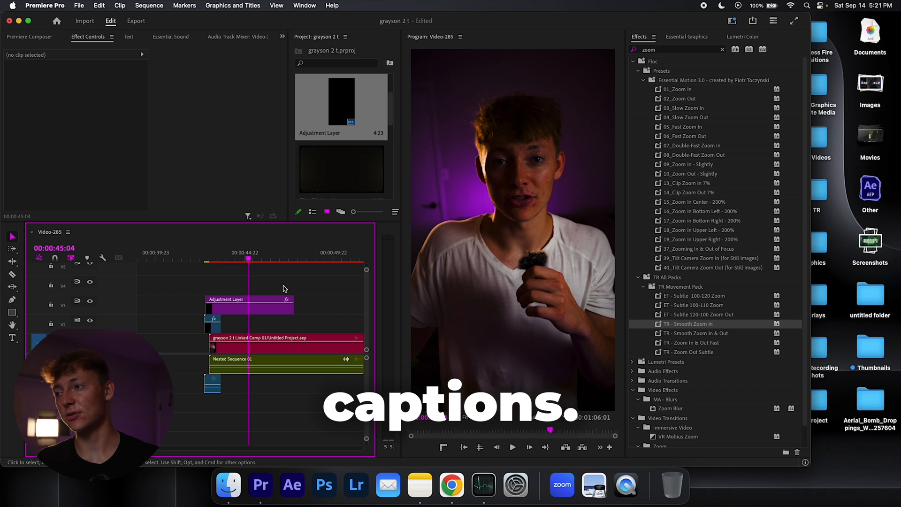
Delete the adjustment layer and linked comp clips, leaving only the nested sequence
{"action": "key", "text": "minus"}
{"action": "left_click_drag", "start_coordinate": [268, 292], "coordinate": [162, 331]}
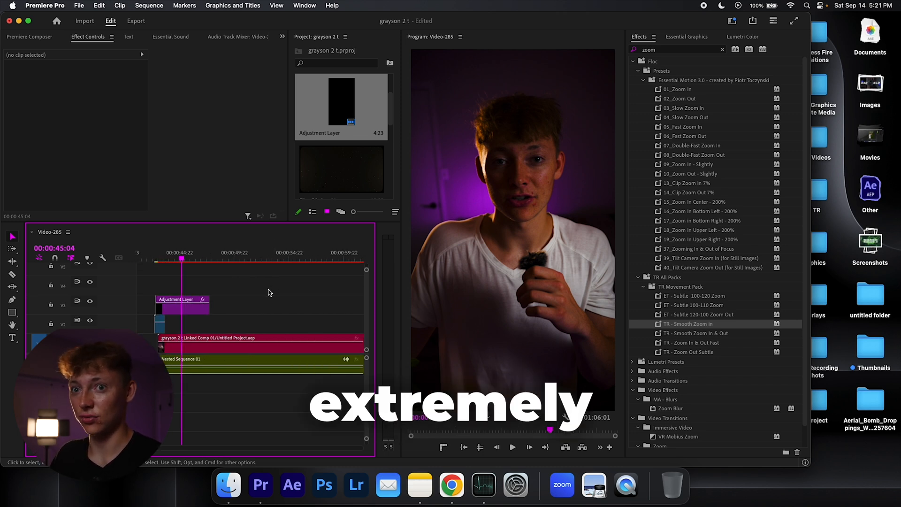
{"action": "key", "text": "Delete"}
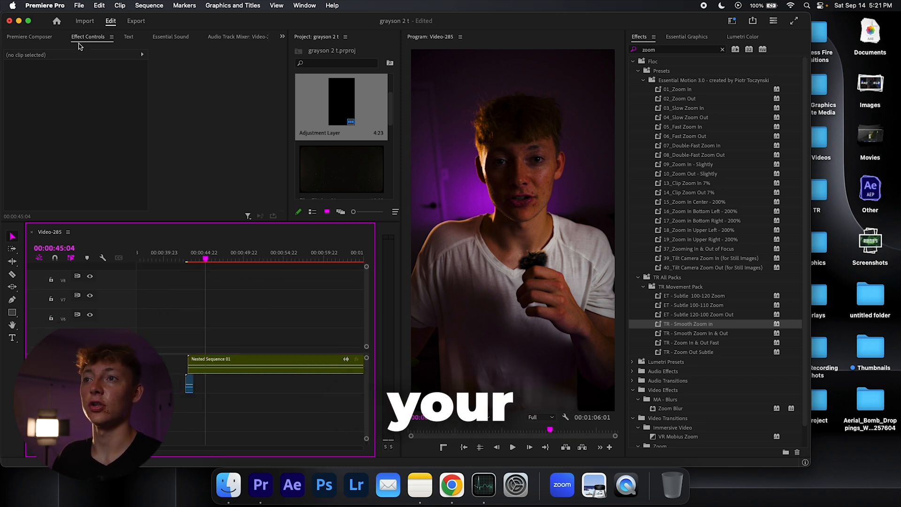
Bring up the Text panel's Captions view, which shows no captions yet
{"action": "left_click", "coordinate": [129, 37]}
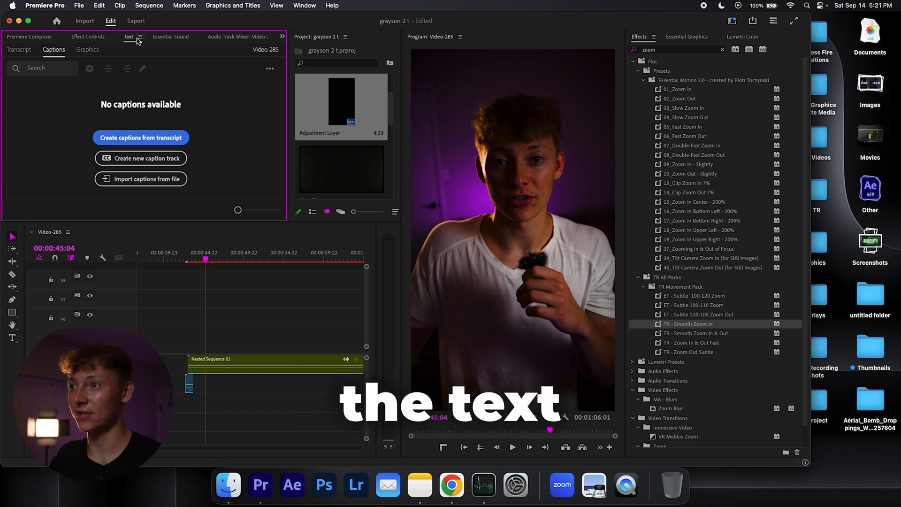
{"action": "left_click", "coordinate": [305, 5]}
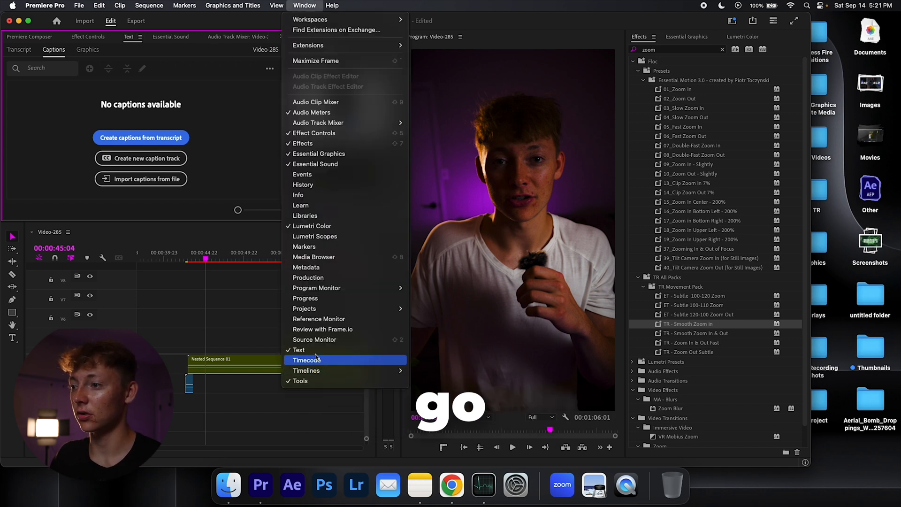
{"action": "left_click", "coordinate": [208, 188]}
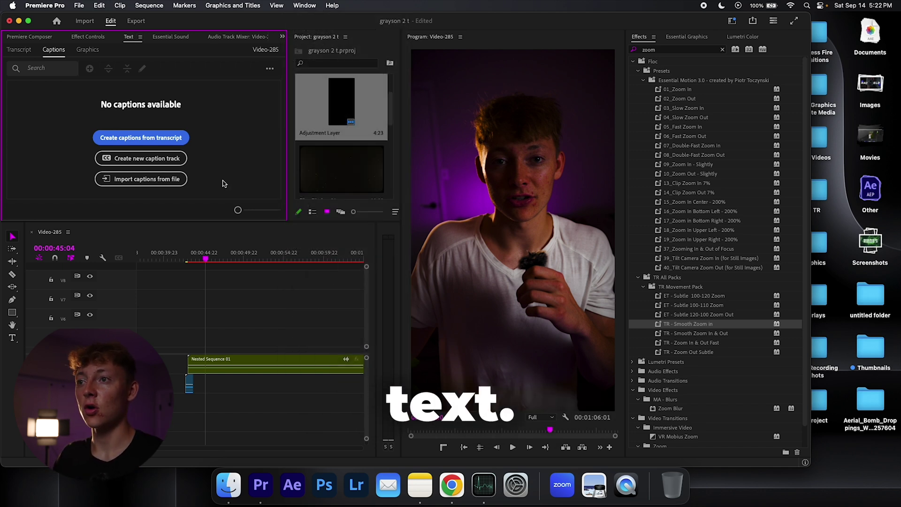
{"action": "left_click", "coordinate": [135, 140]}
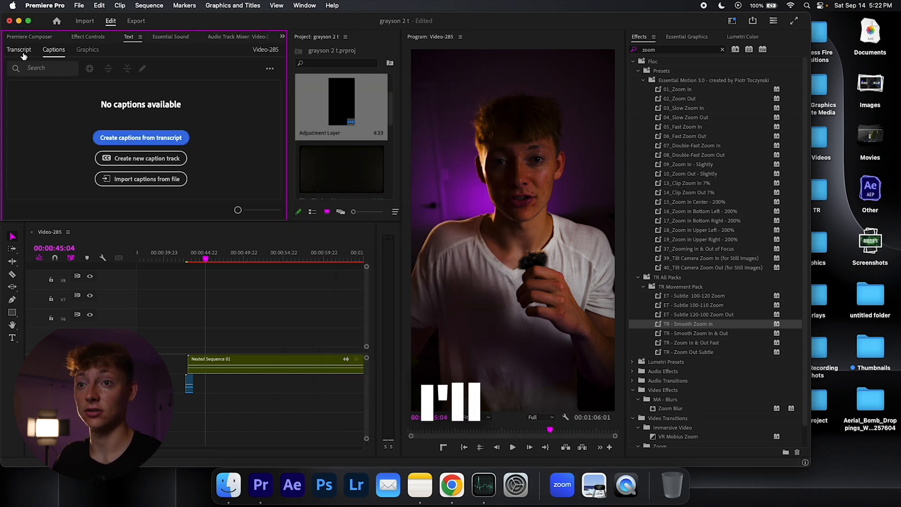
Review the speech transcript, return to Captions and start caption creation from it
{"action": "left_click", "coordinate": [19, 49]}
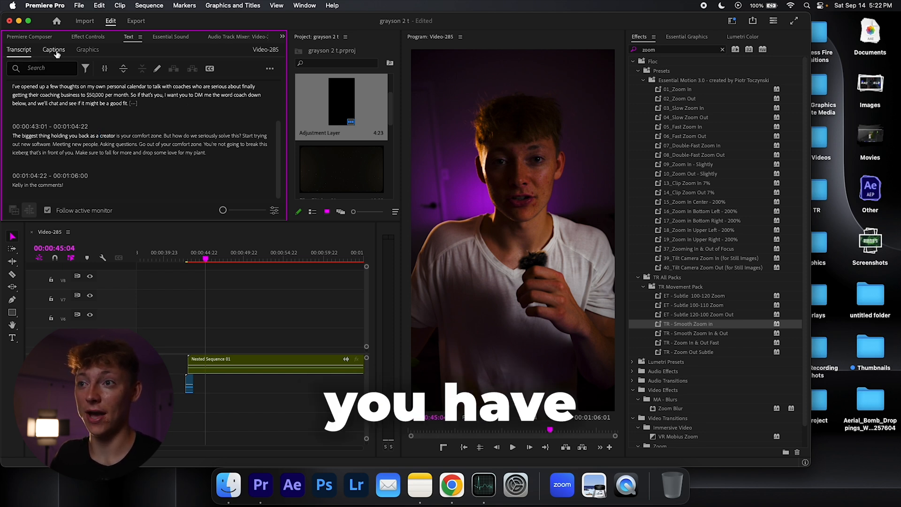
{"action": "left_click", "coordinate": [54, 50]}
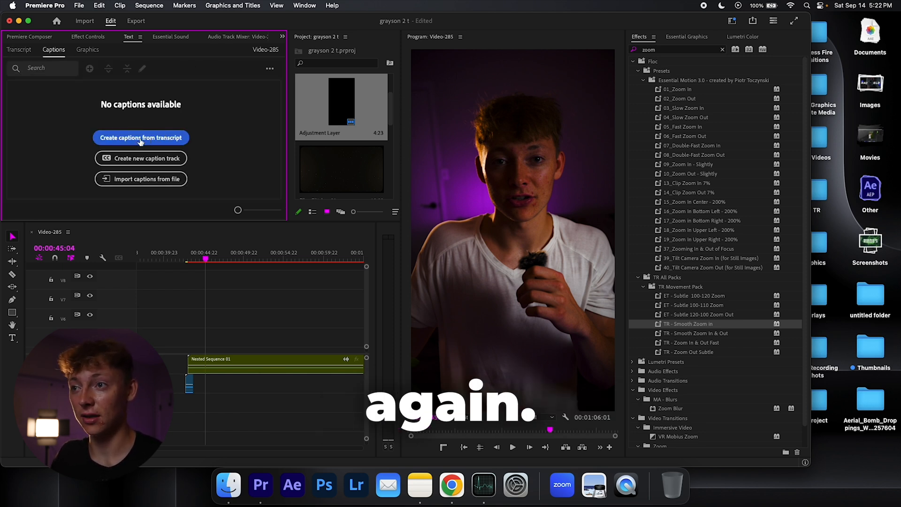
{"action": "left_click", "coordinate": [141, 137]}
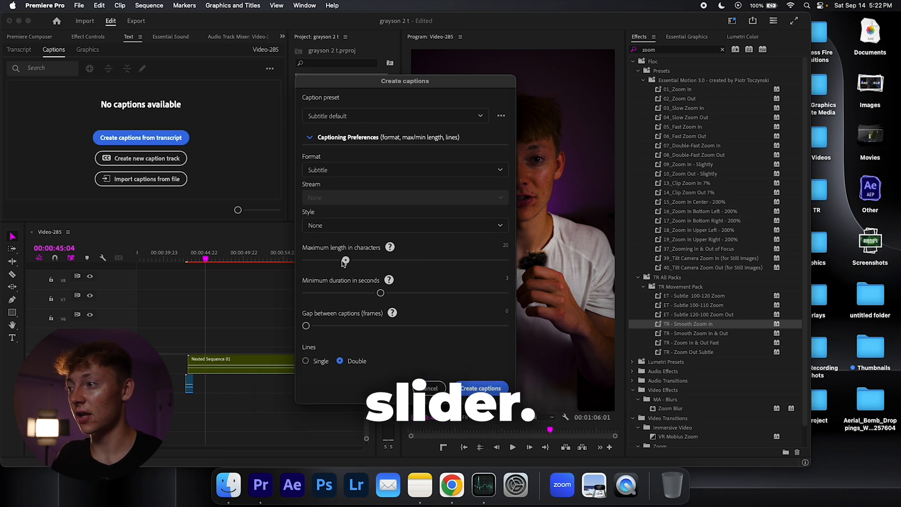
Generate captions with Maximum length about 10 characters and select all subtitle clips
{"action": "left_click_drag", "start_coordinate": [413, 260], "coordinate": [310, 260]}
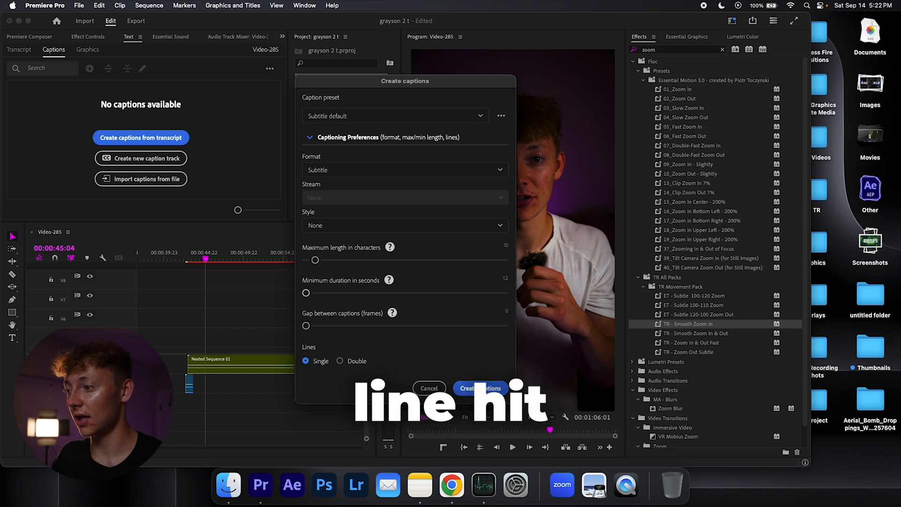
{"action": "left_click", "coordinate": [481, 388]}
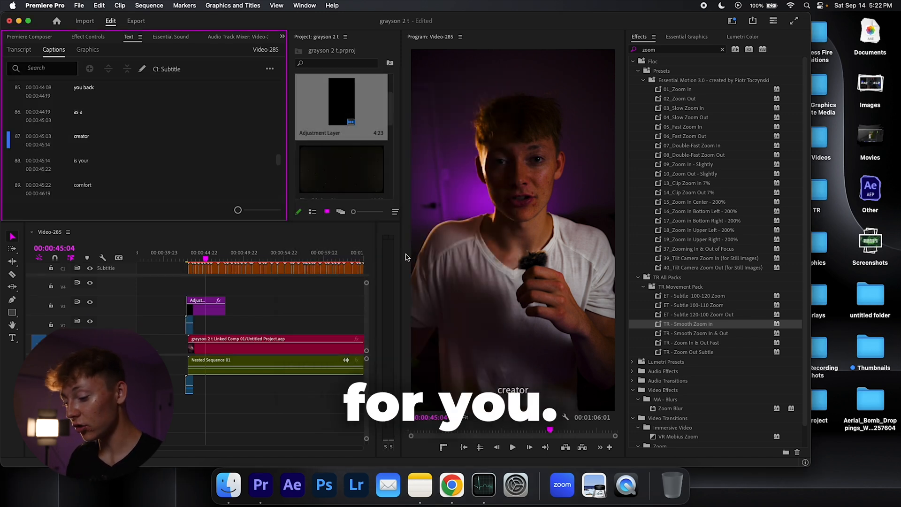
{"action": "scroll", "coordinate": [354, 272], "scroll_direction": "down", "scroll_amount": 2}
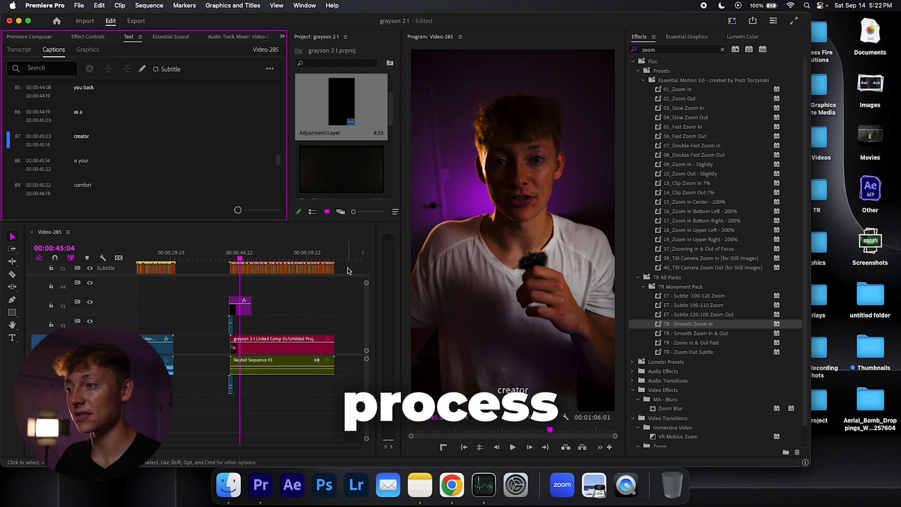
{"action": "left_click_drag", "start_coordinate": [354, 271], "coordinate": [206, 278]}
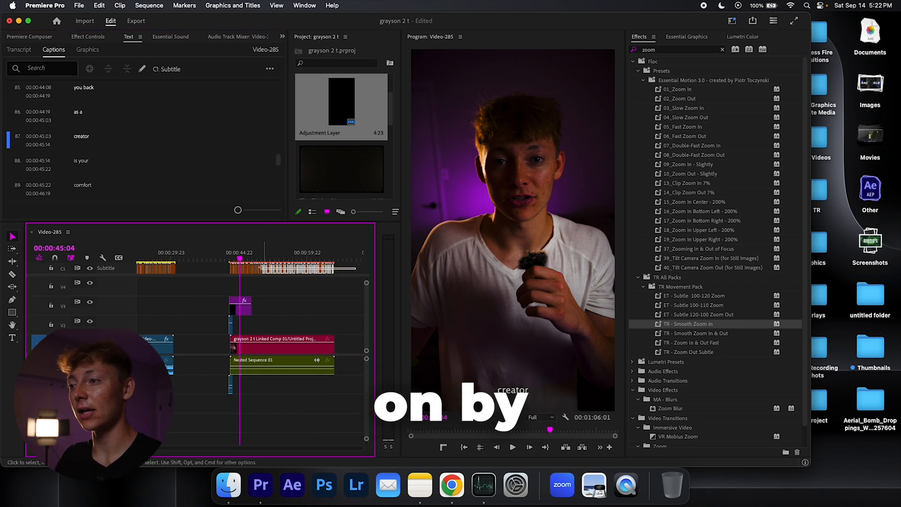
Bring up Essential Graphics and reselect all the caption clips for styling
{"action": "left_click", "coordinate": [686, 37]}
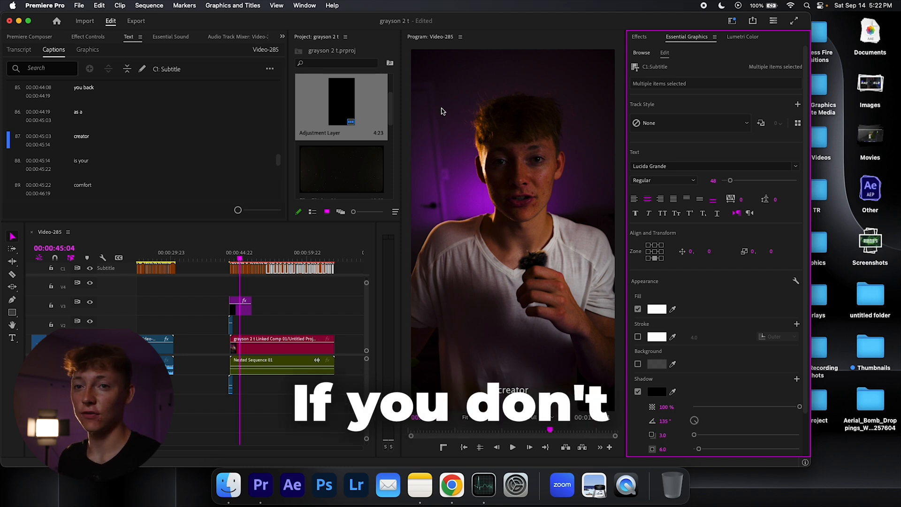
{"action": "left_click", "coordinate": [304, 5]}
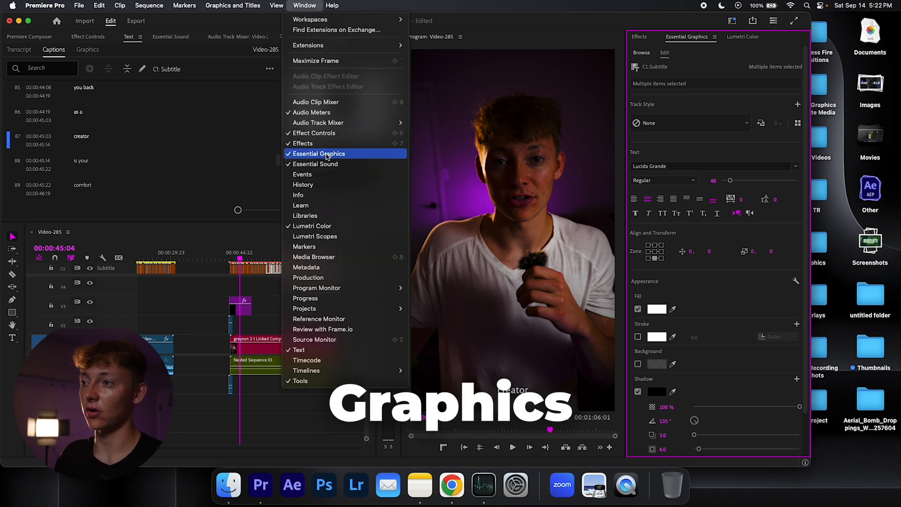
{"action": "left_click", "coordinate": [531, 24]}
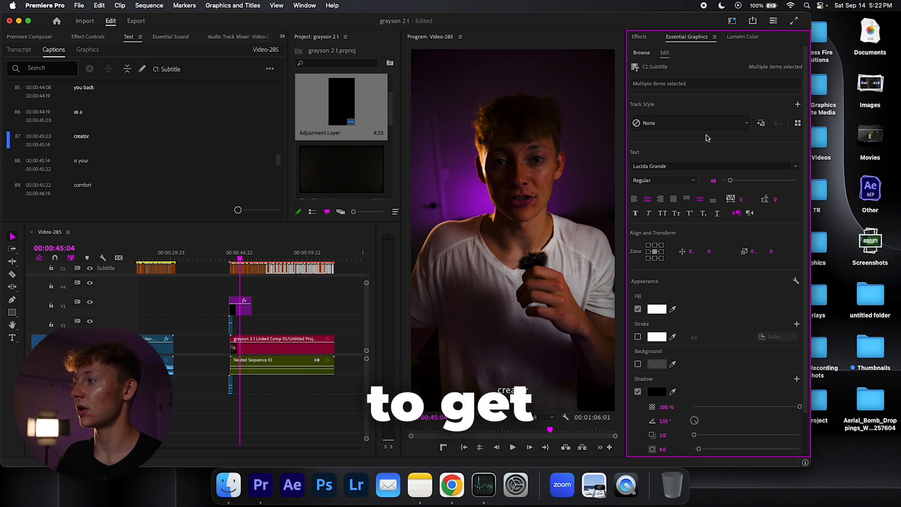
{"action": "left_click", "coordinate": [333, 278]}
{"action": "left_click_drag", "start_coordinate": [350, 266], "coordinate": [187, 280]}
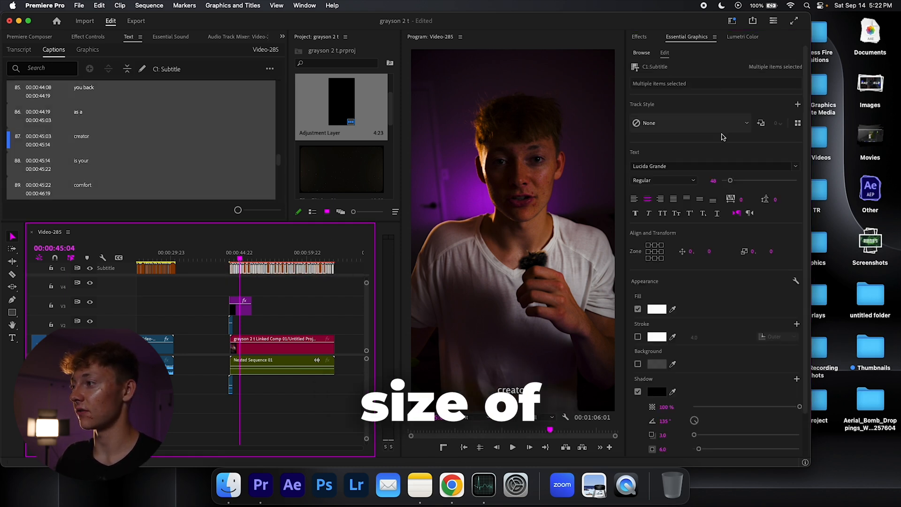
{"action": "left_click", "coordinate": [655, 251]}
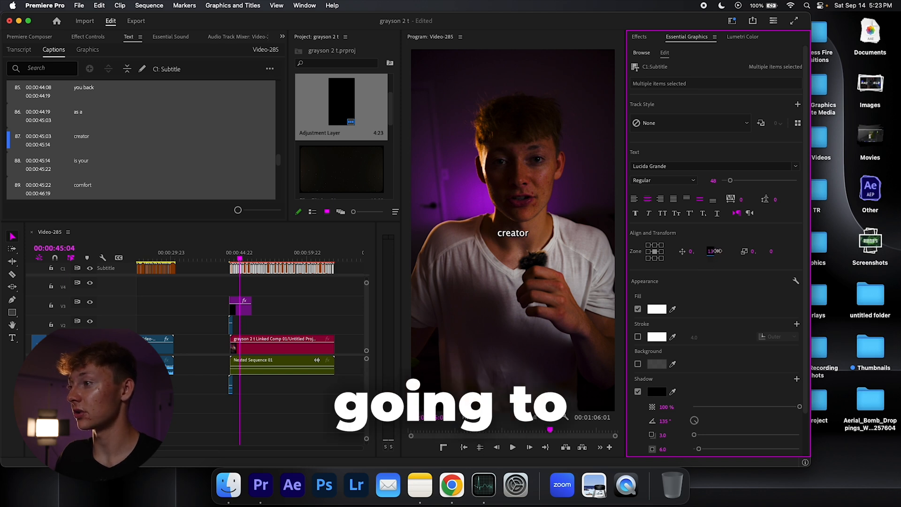
Raise the captions' Position Y to mid-frame and uncheck their Shadow
{"action": "left_click_drag", "start_coordinate": [714, 251], "coordinate": [709, 251]}
{"action": "scroll", "coordinate": [725, 267], "scroll_direction": "down", "scroll_amount": 3}
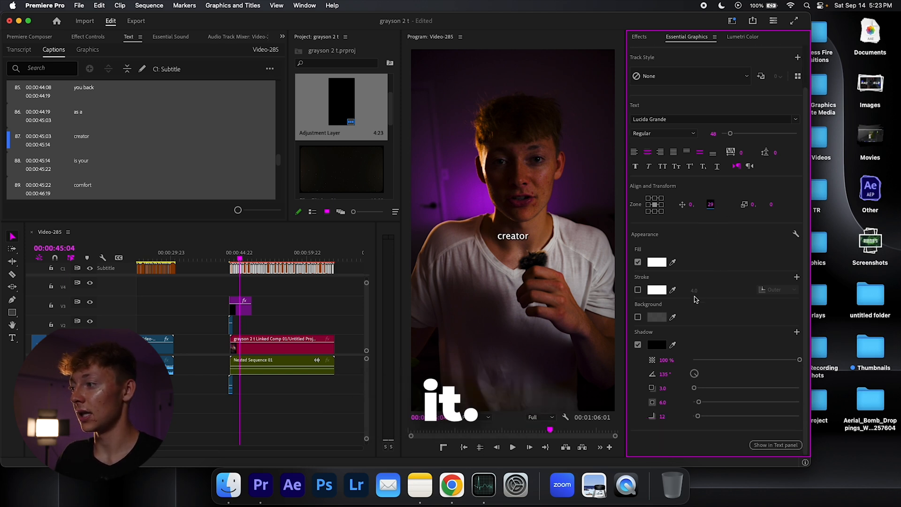
{"action": "left_click", "coordinate": [638, 345]}
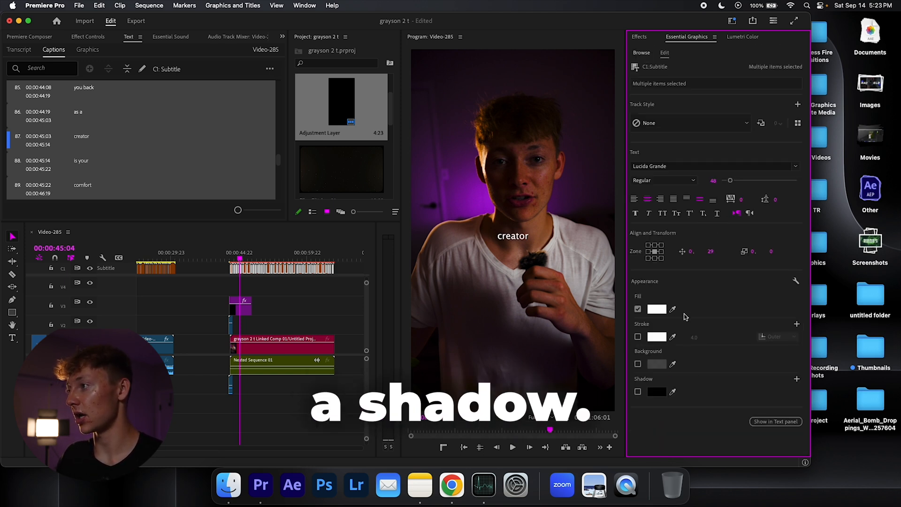
Set the captions in Montserrat Black at font size about 92
{"action": "left_click", "coordinate": [796, 167]}
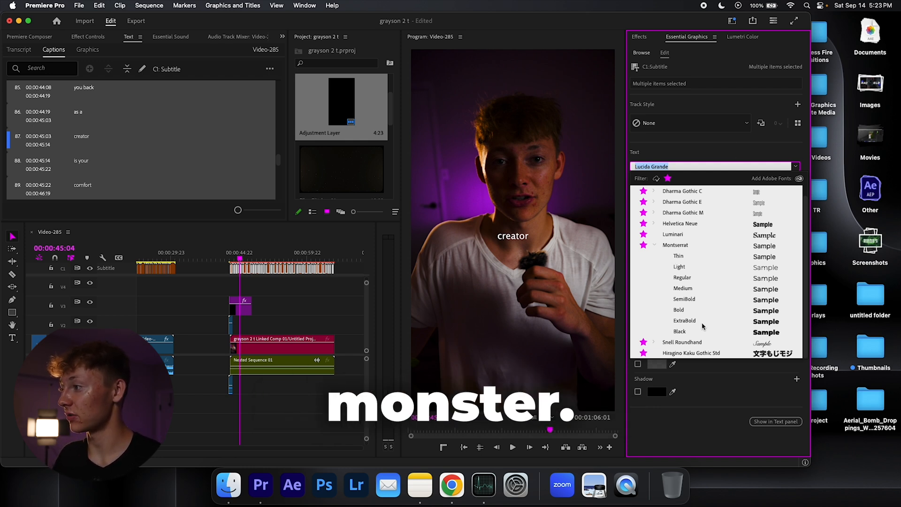
{"action": "left_click", "coordinate": [679, 330]}
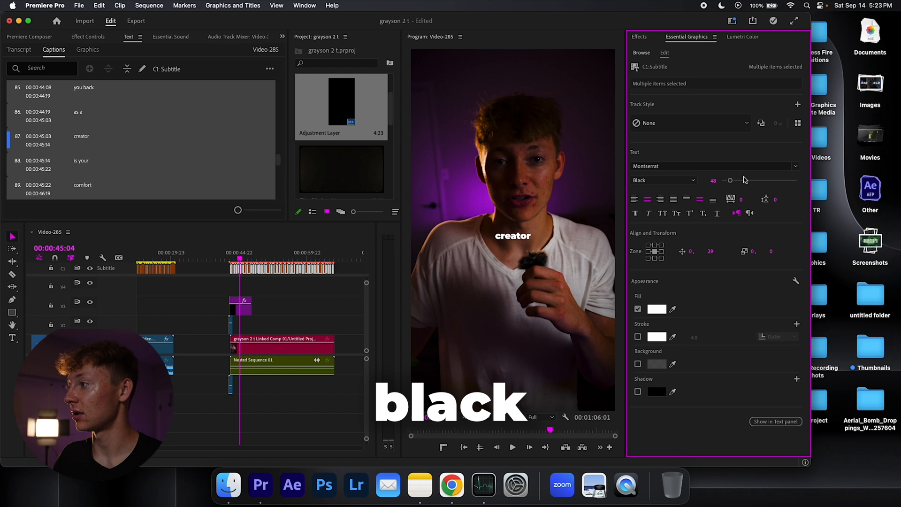
{"action": "left_click_drag", "start_coordinate": [732, 182], "coordinate": [739, 182]}
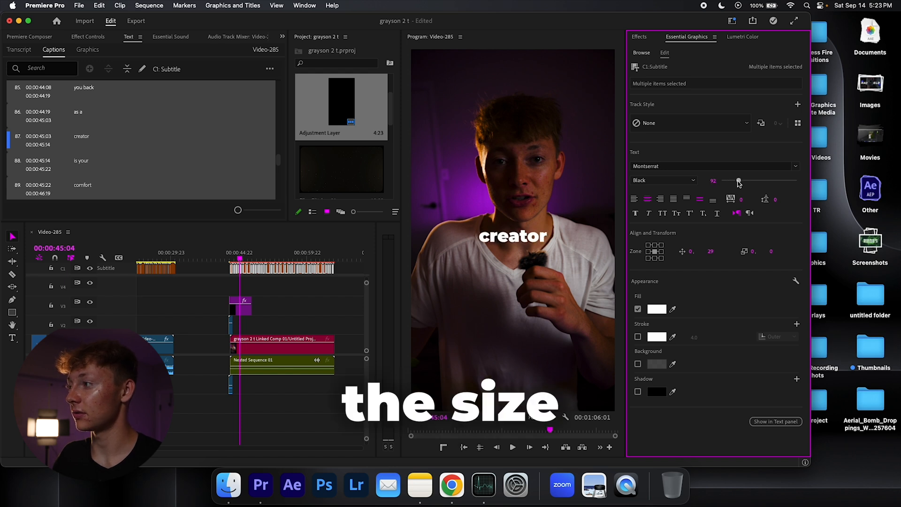
{"action": "left_click", "coordinate": [307, 290]}
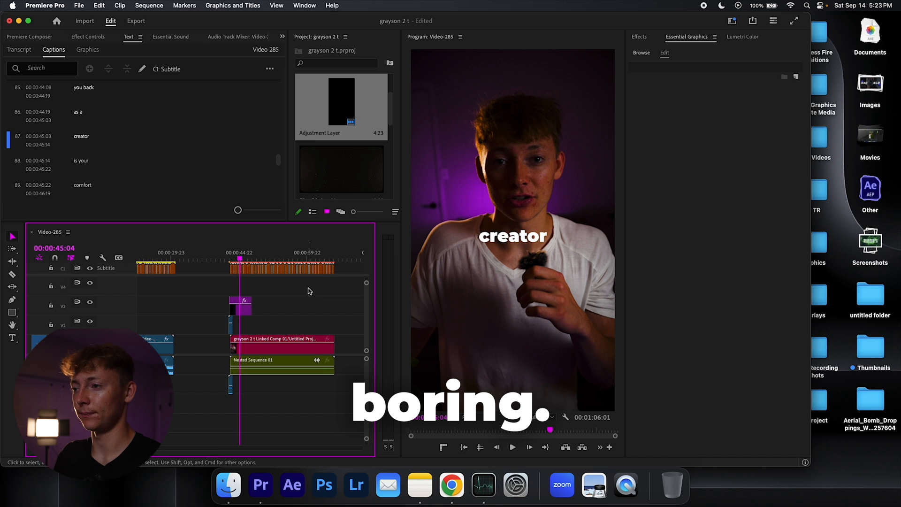
Select every caption and run Graphics and Titles > Upgrade Caption to Graphic
{"action": "key", "text": "super+a"}
{"action": "left_click", "coordinate": [243, 6]}
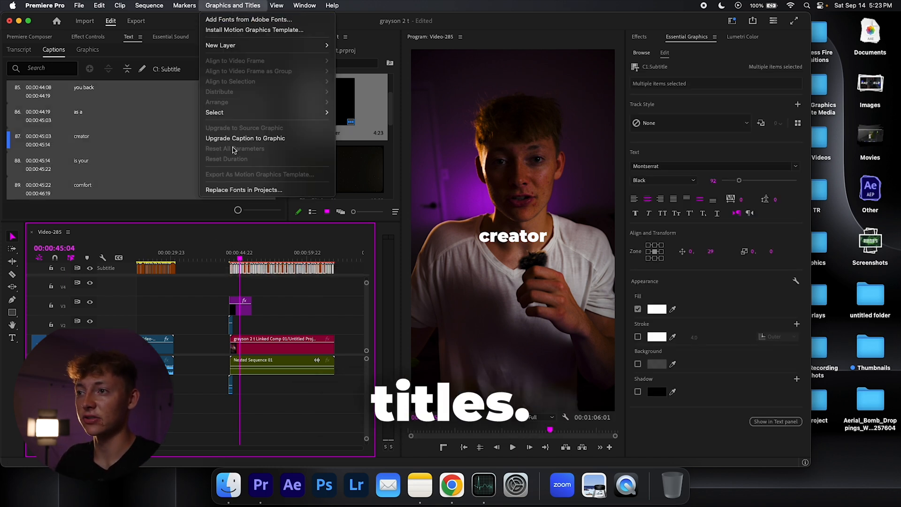
{"action": "left_click", "coordinate": [244, 138]}
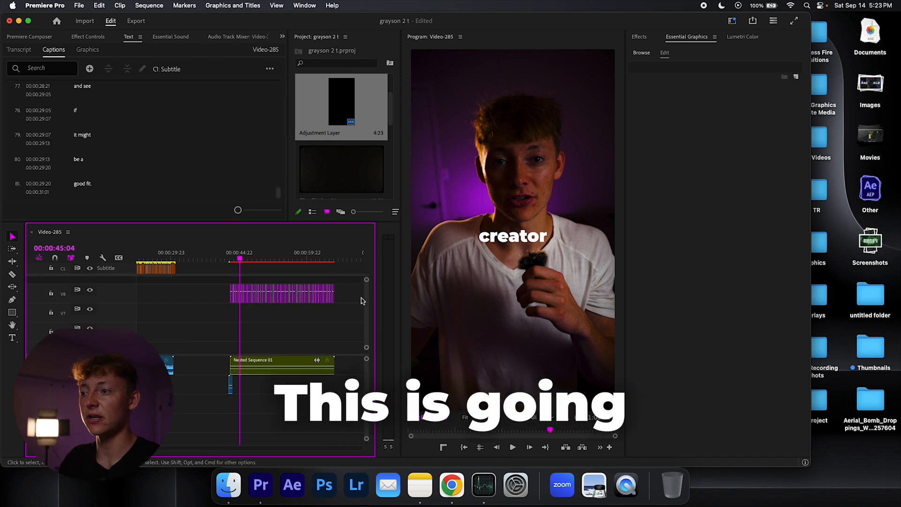
Move all the caption graphic clips down onto video track V5 above the footage
{"action": "left_click_drag", "start_coordinate": [339, 281], "coordinate": [220, 303]}
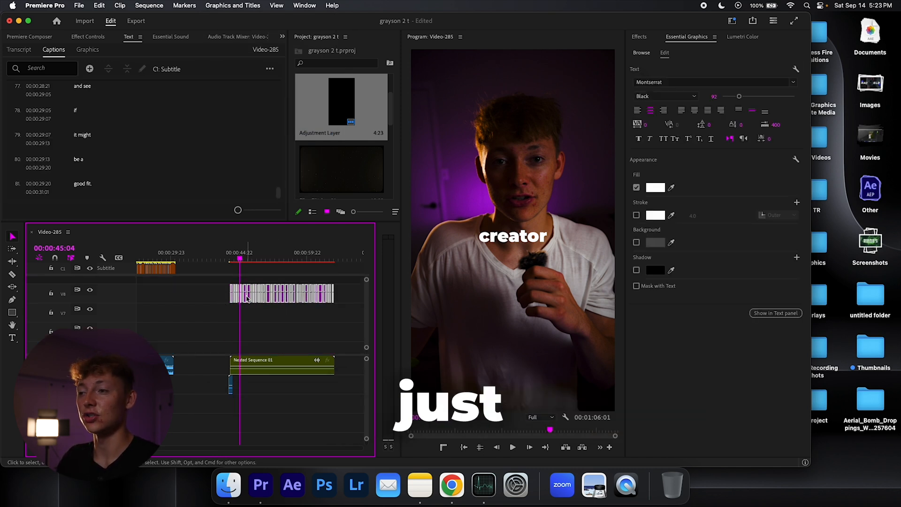
{"action": "left_click_drag", "start_coordinate": [249, 297], "coordinate": [252, 324]}
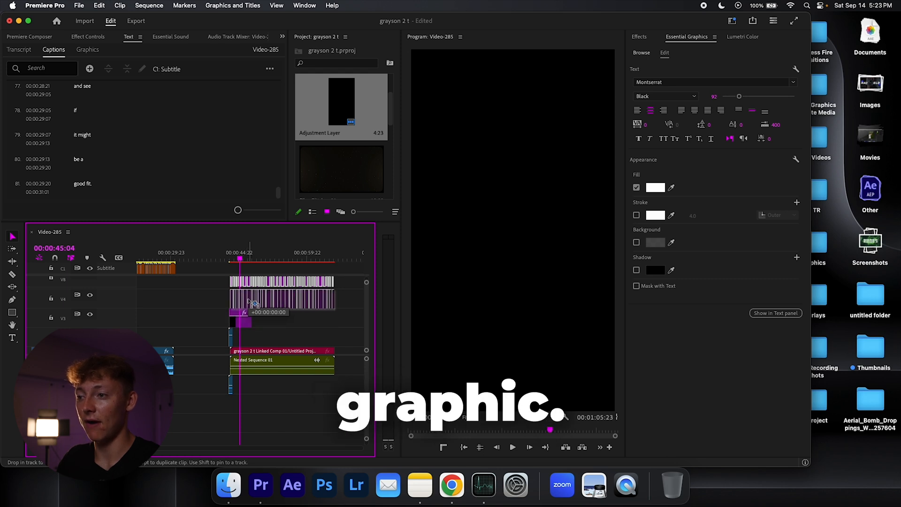
{"action": "left_click_drag", "start_coordinate": [248, 303], "coordinate": [254, 313]}
{"action": "scroll", "coordinate": [316, 306], "scroll_direction": "up", "scroll_amount": 4}
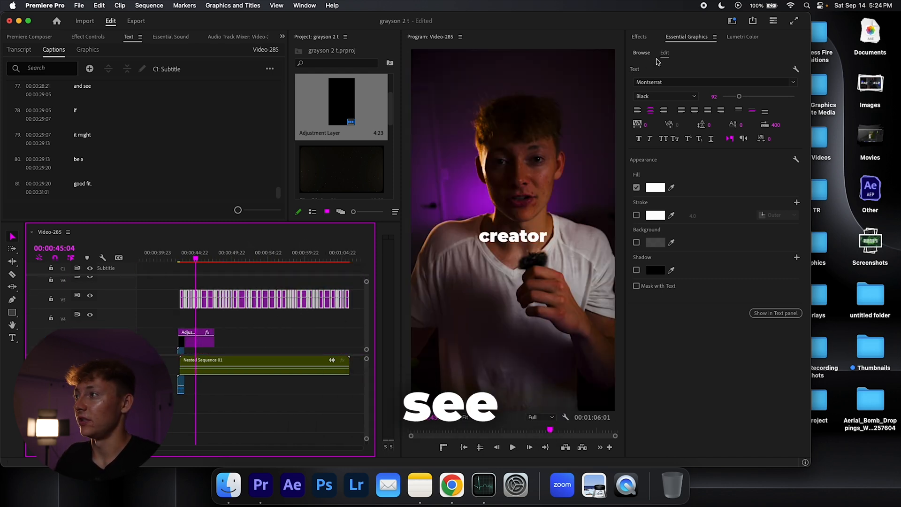
{"action": "left_click", "coordinate": [638, 37]}
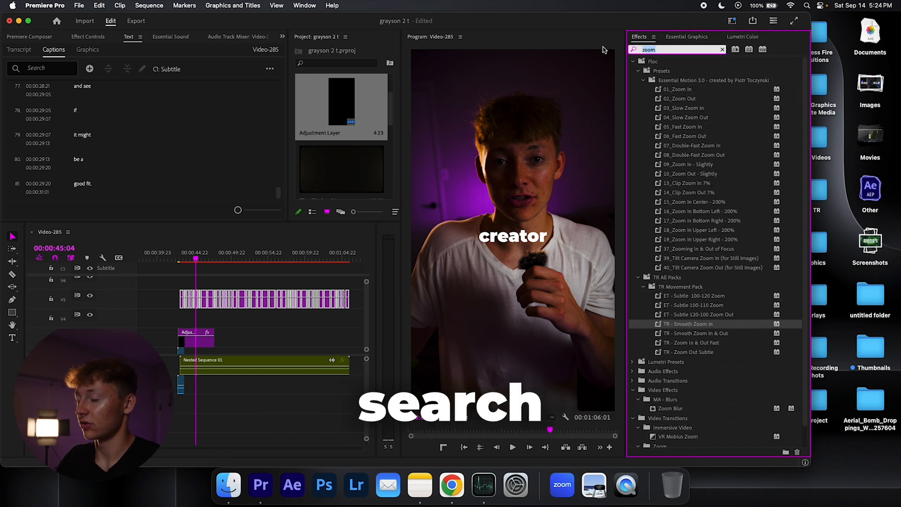
{"action": "type", "text": "vir"}
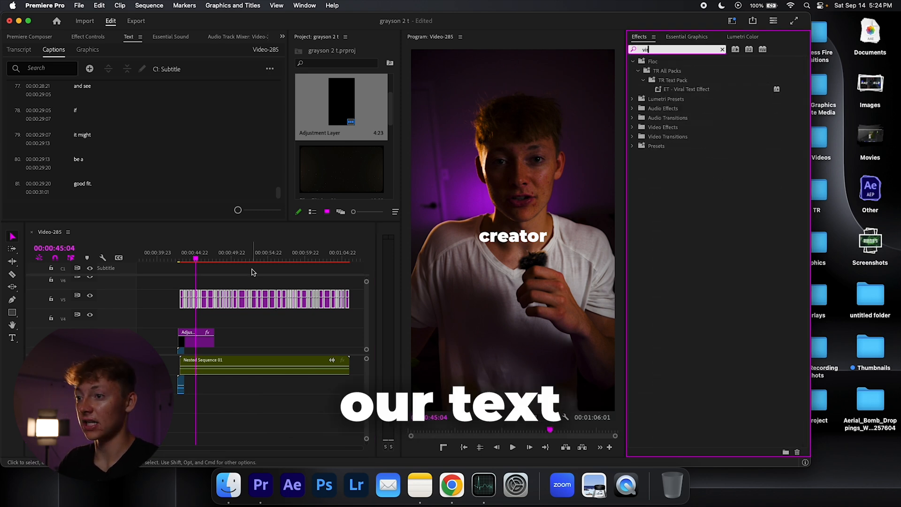
Apply the ET - Viral Text Effect preset to the V5 caption clips and preview playback
{"action": "left_click", "coordinate": [246, 343]}
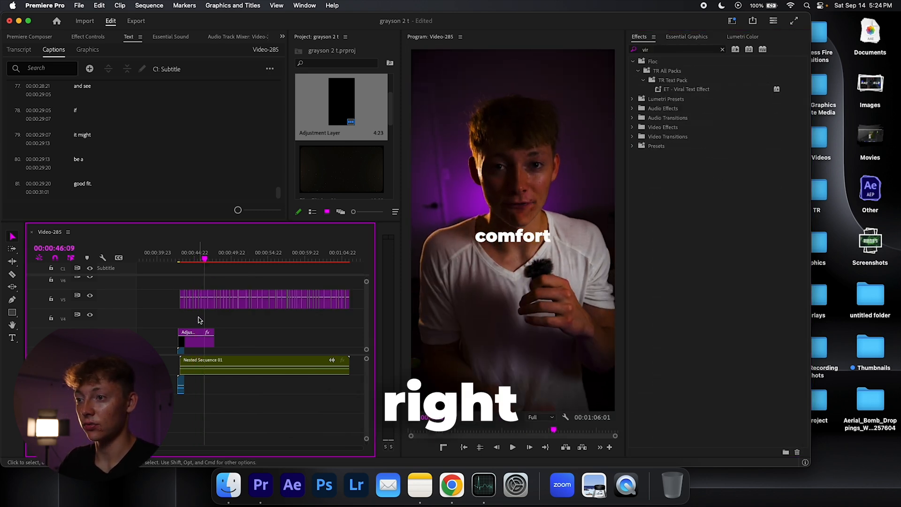
{"action": "left_click_drag", "start_coordinate": [685, 90], "coordinate": [398, 239]}
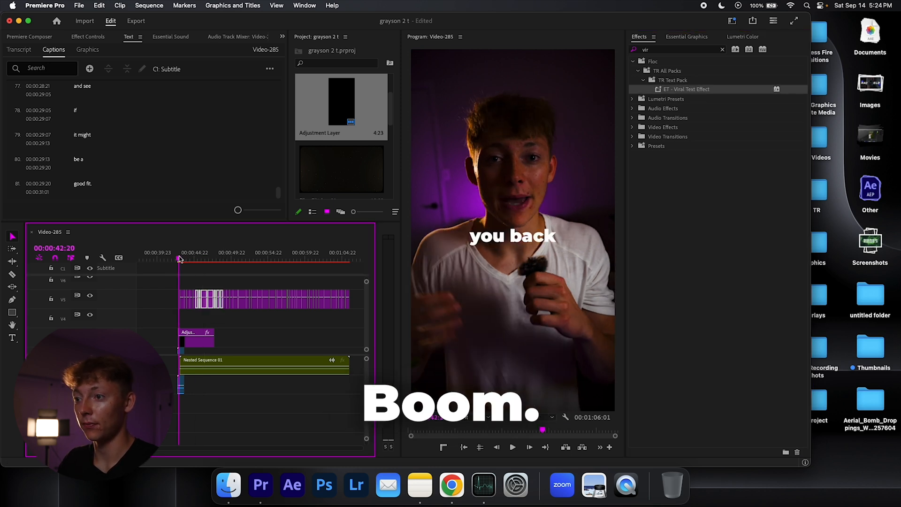
{"action": "left_click", "coordinate": [199, 252]}
{"action": "key", "text": "space"}
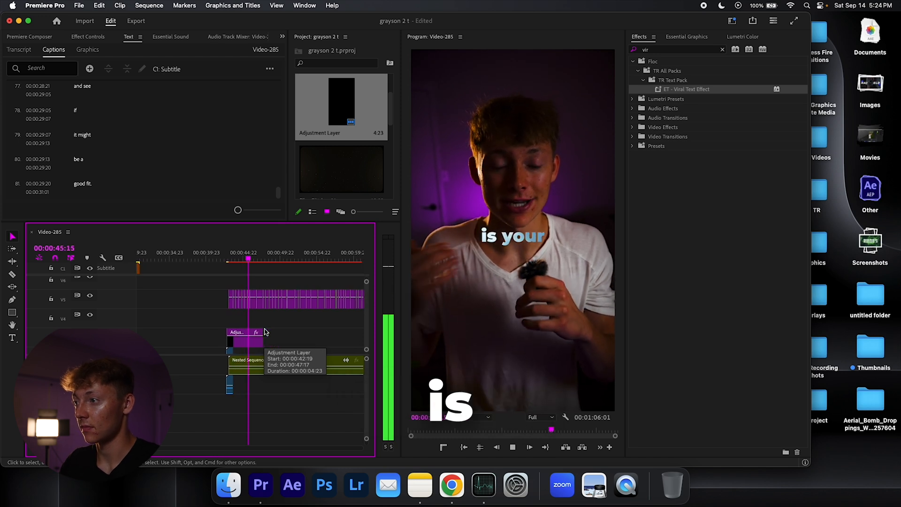
{"action": "key", "text": "space"}
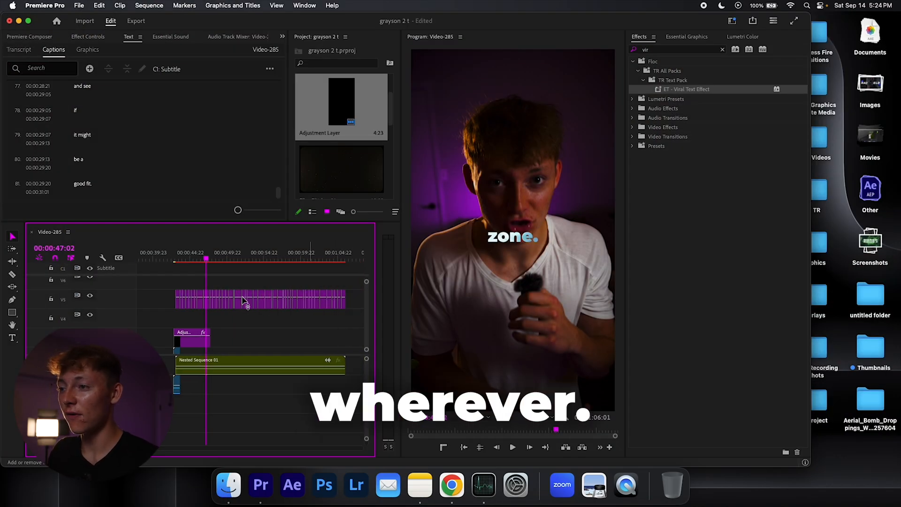
Place a light-leak overlay from Premiere Composer on V4 above the footage at the first cut and preview it
{"action": "left_click", "coordinate": [223, 261]}
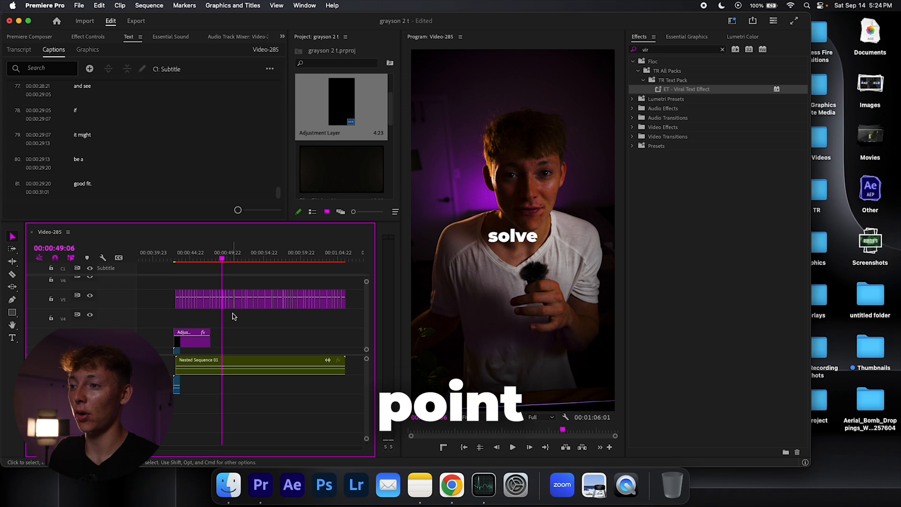
{"action": "scroll", "coordinate": [236, 316], "scroll_direction": "up", "scroll_amount": 3}
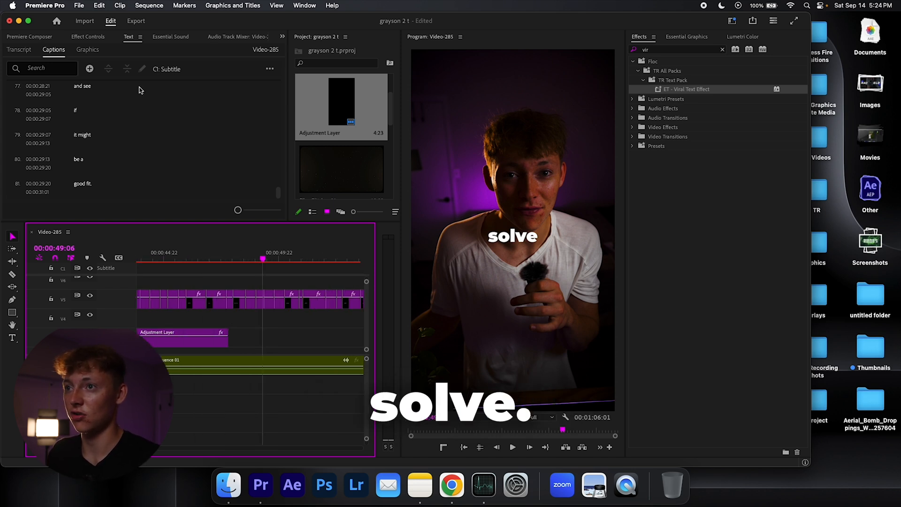
{"action": "left_click", "coordinate": [29, 37]}
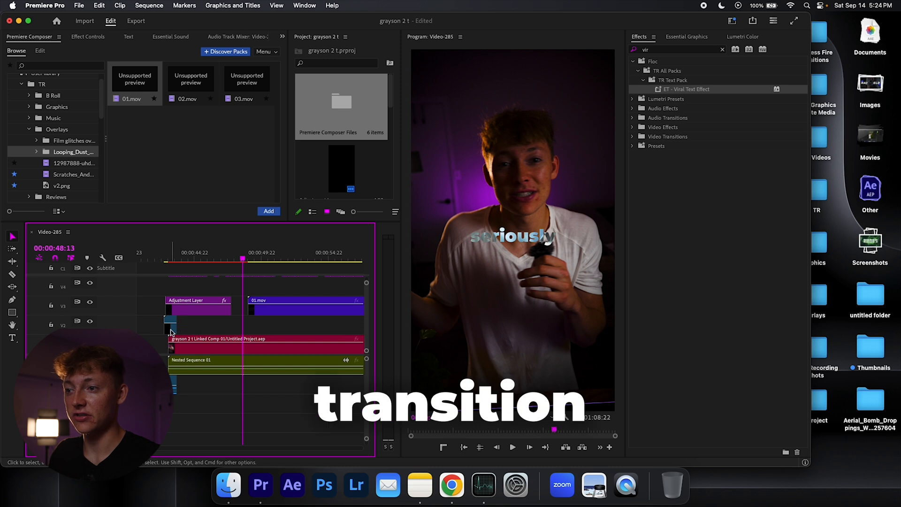
{"action": "left_click_drag", "start_coordinate": [170, 329], "coordinate": [215, 335]}
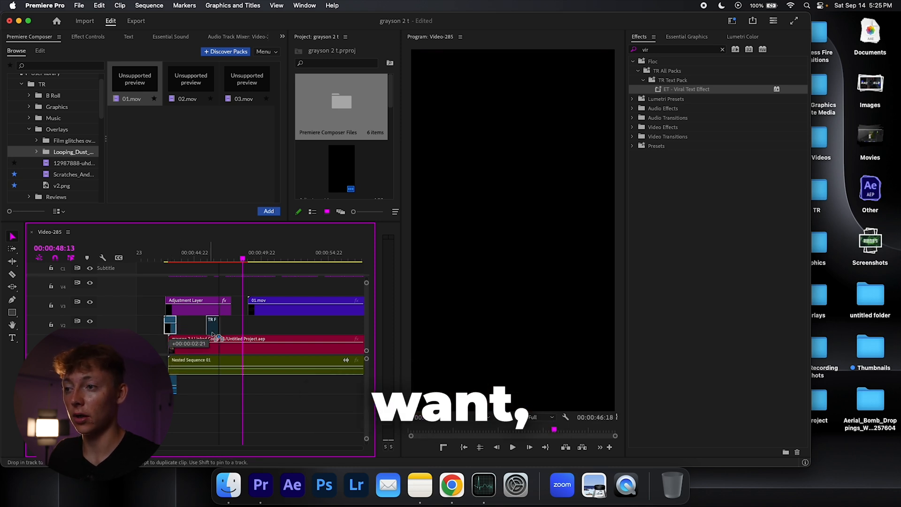
{"action": "left_click_drag", "start_coordinate": [246, 288], "coordinate": [244, 282]}
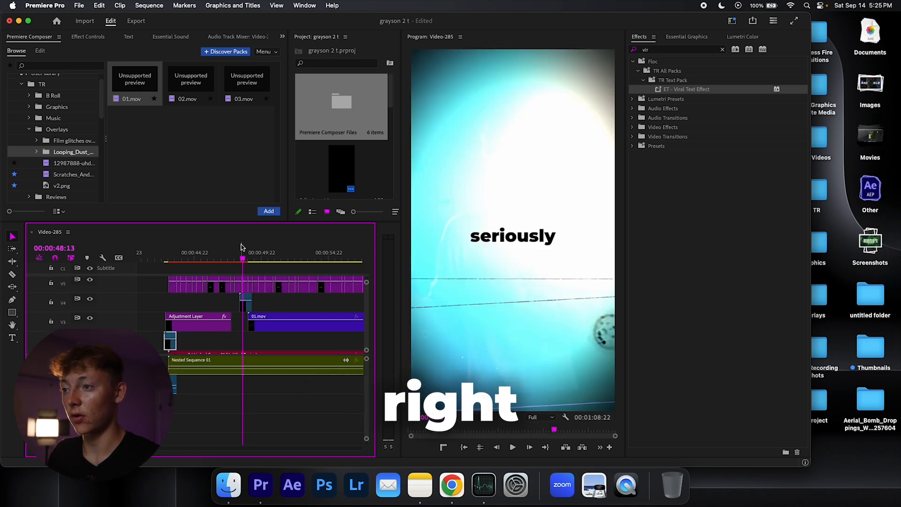
{"action": "key", "text": "space"}
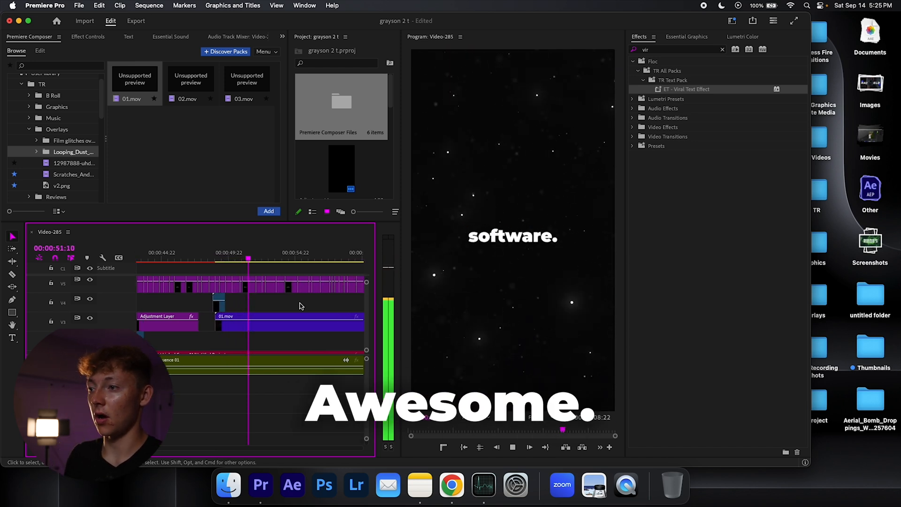
{"action": "key", "text": "space"}
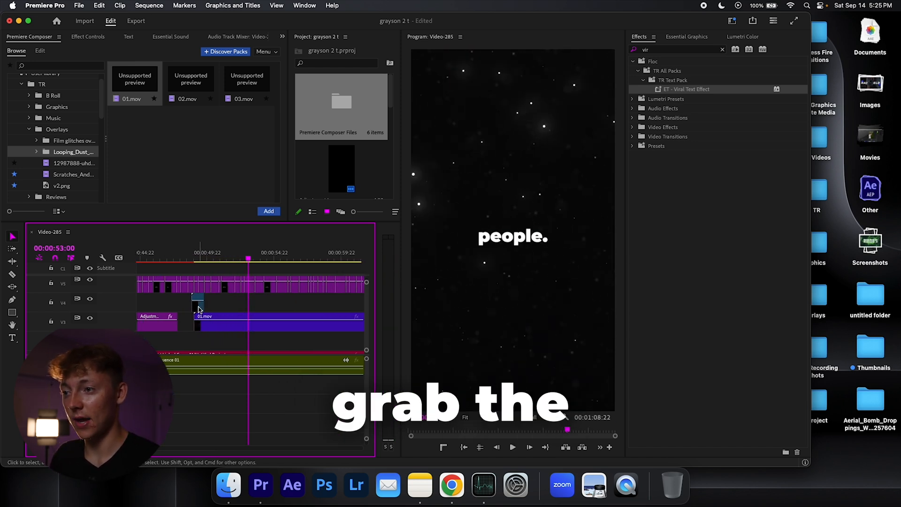
Add a second overlay at a later cut, then razor 01.mov at the playhead and delete its tail to end near 53 s
{"action": "mouse_move", "coordinate": [211, 303]}
{"action": "left_mouse_down"}
{"action": "mouse_move", "coordinate": [268, 313]}
{"action": "mouse_move", "coordinate": [253, 304]}
{"action": "left_mouse_up"}
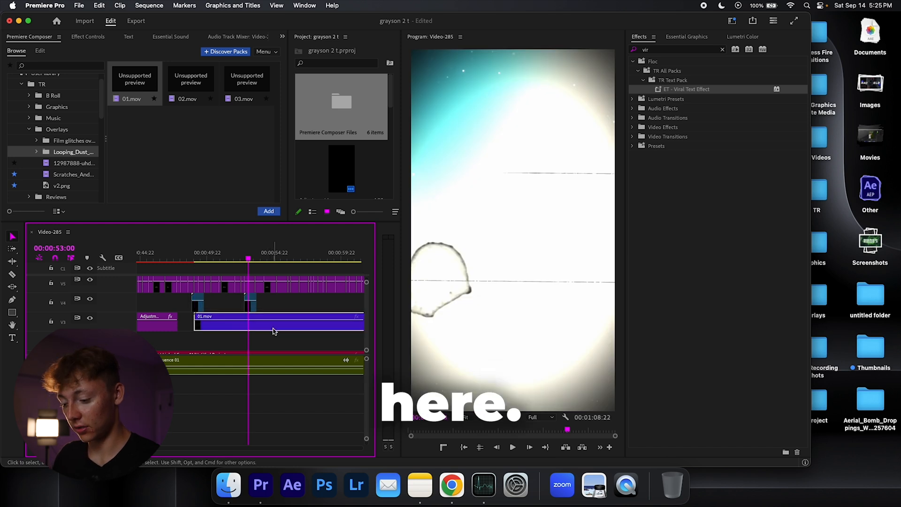
{"action": "left_click", "coordinate": [250, 325]}
{"action": "key", "text": "v"}
{"action": "left_click", "coordinate": [302, 323]}
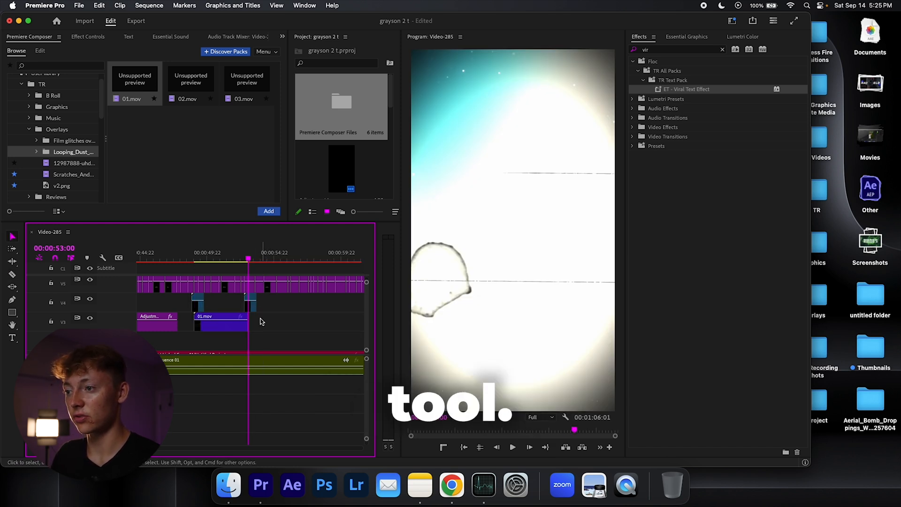
{"action": "key", "text": "Delete"}
{"action": "key", "text": "space"}
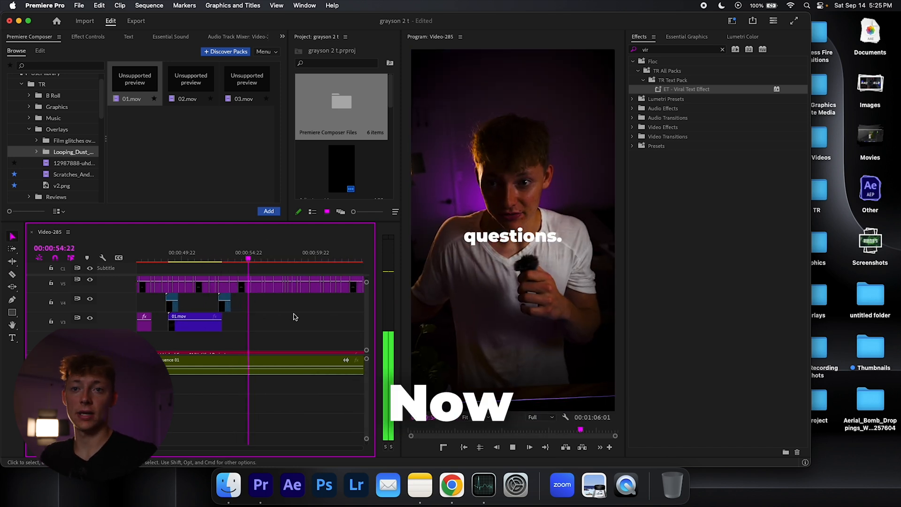
{"action": "key", "text": "space"}
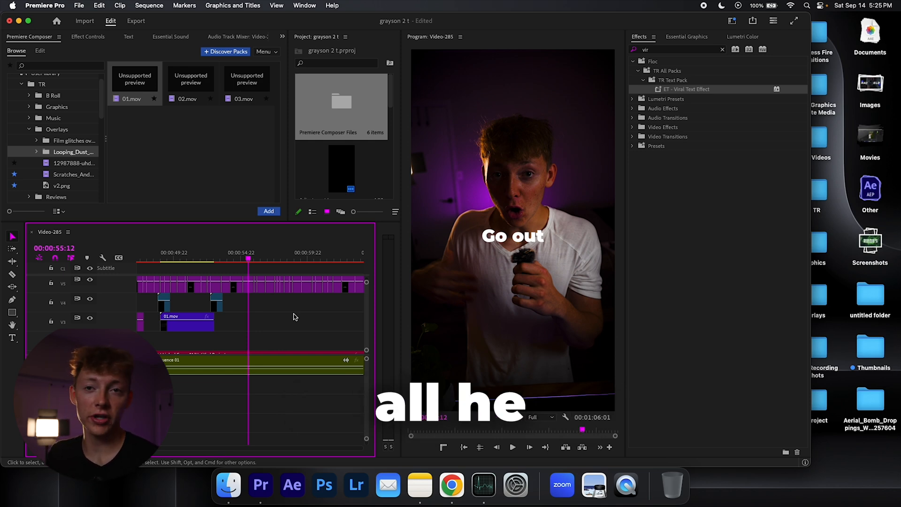